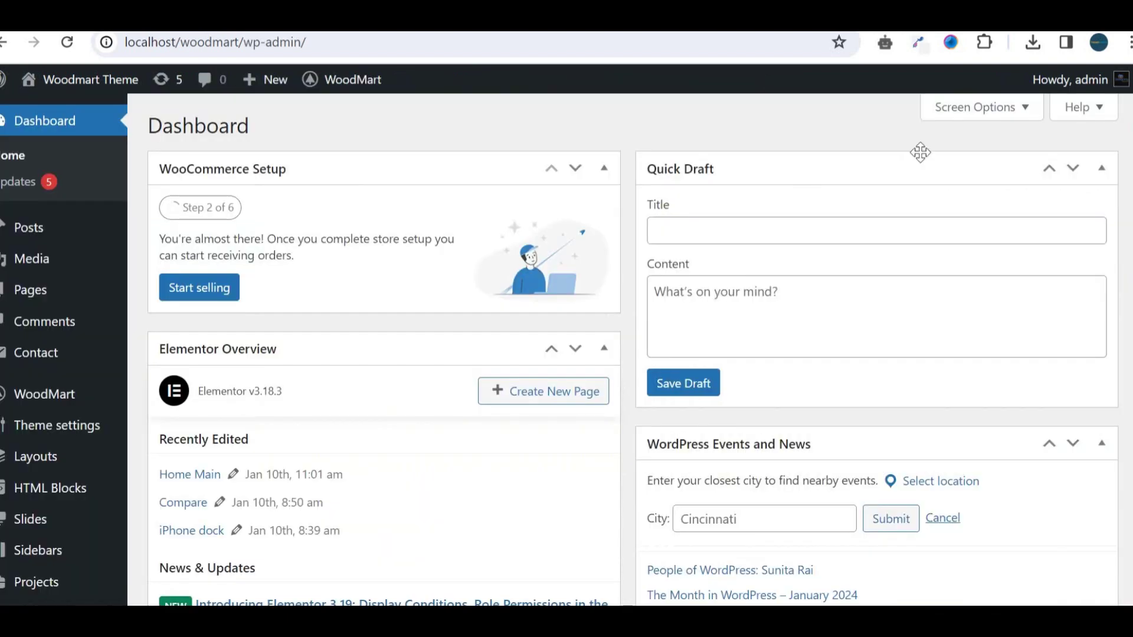
scroll(951, 156, down, 1)
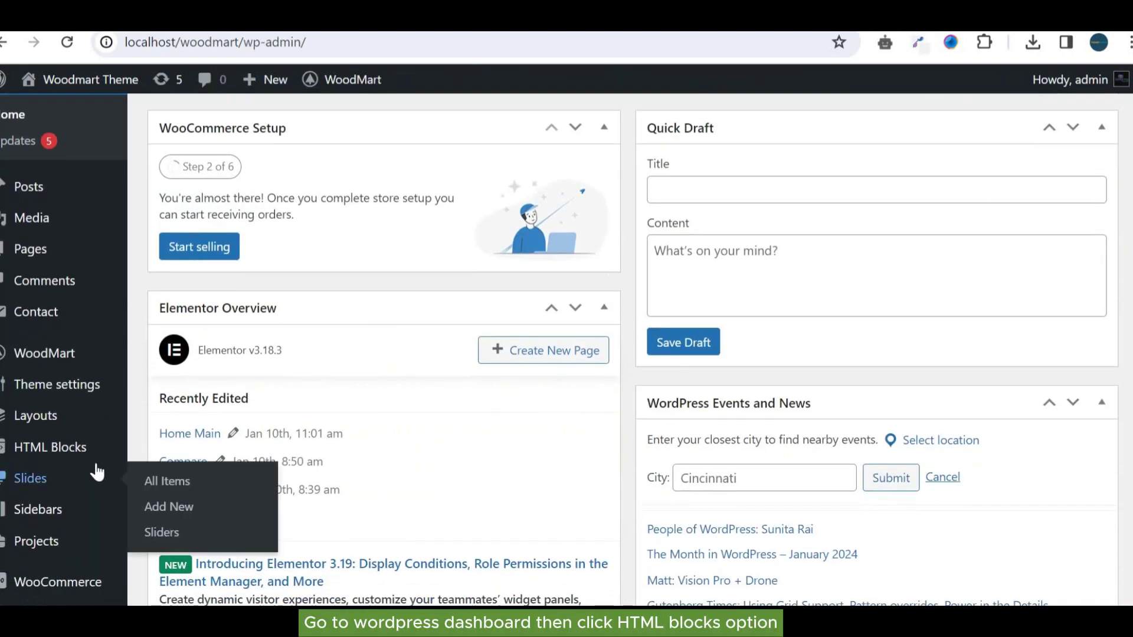
mouse_move(50, 487)
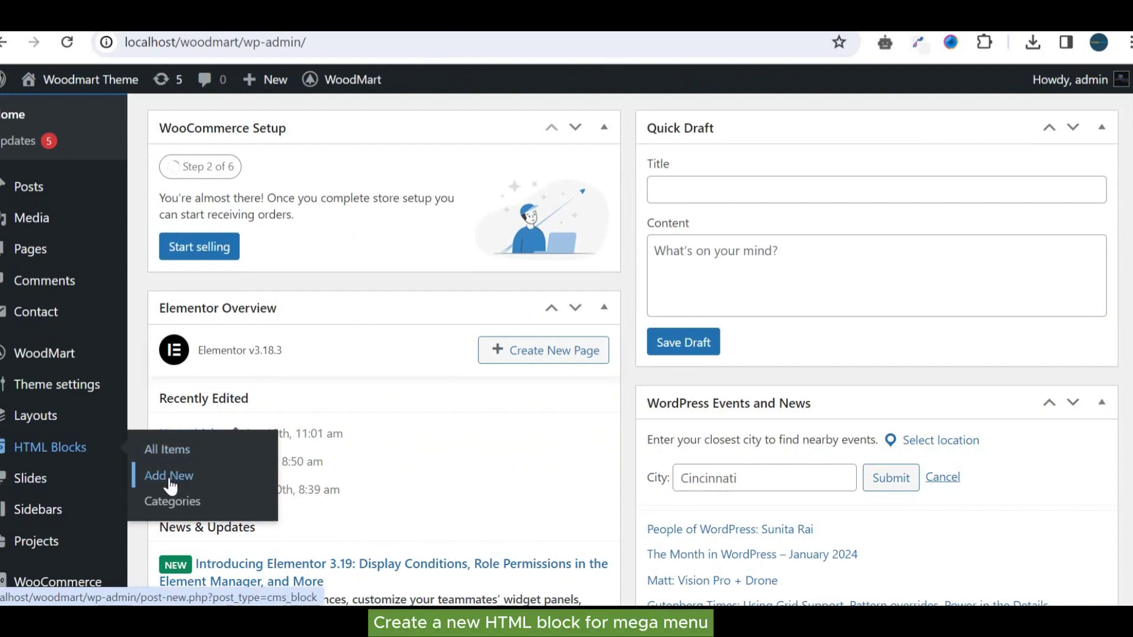
Add a new HTML block named 'Mega Menu test' and publish it.
click(169, 475)
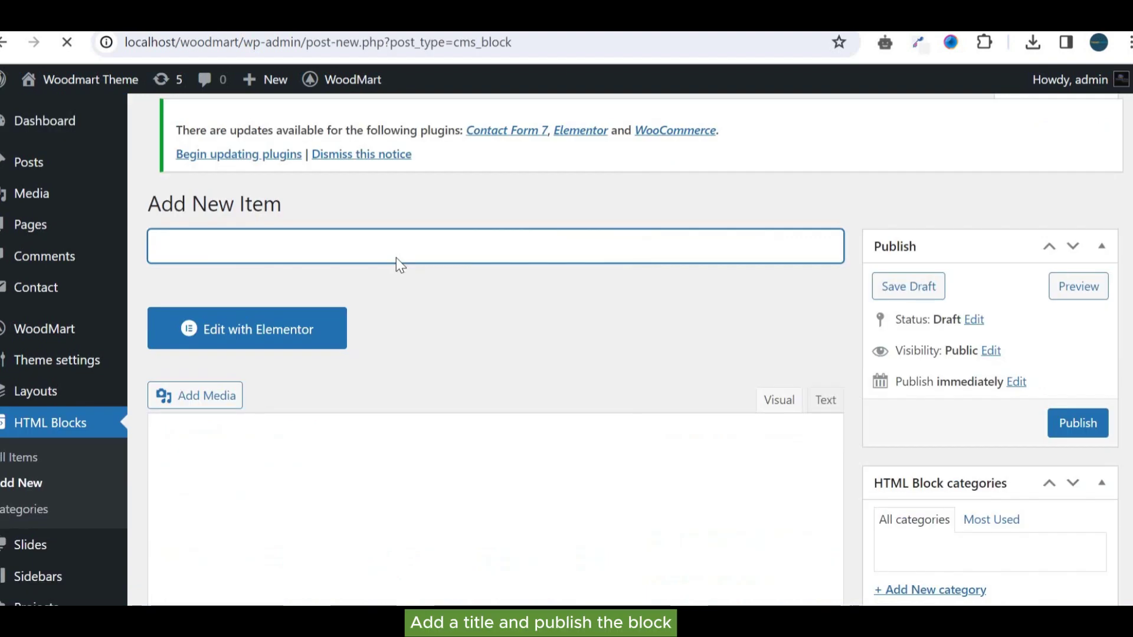
text(Mega Menu test)
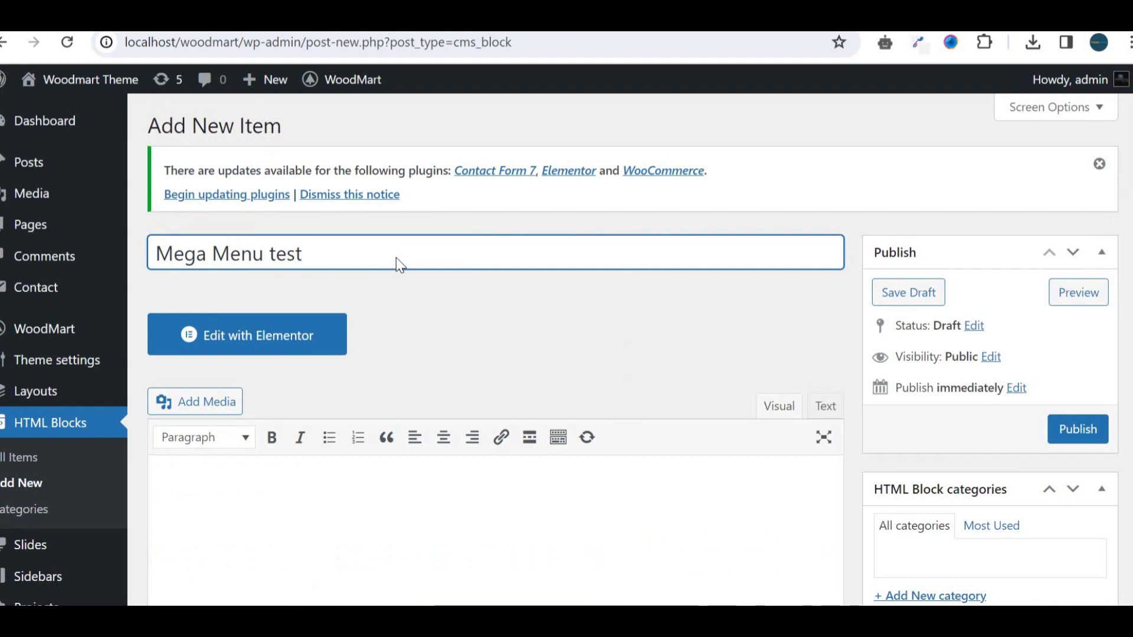
scroll(1087, 174, down, 6)
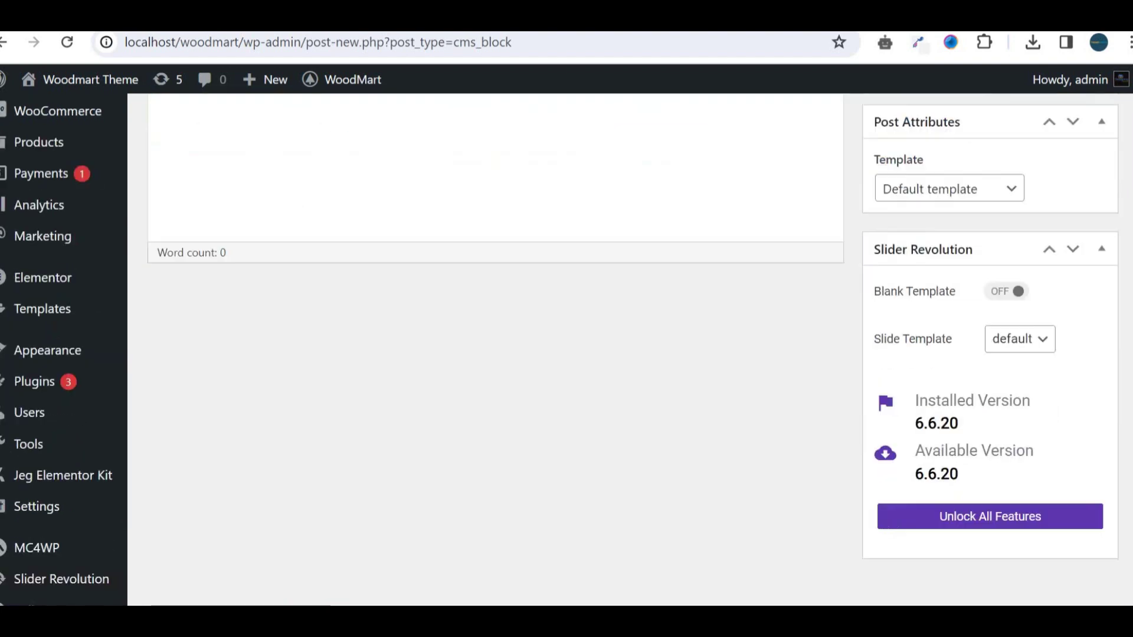
scroll(1106, 203, up, 3)
scroll(1126, 234, up, 1)
scroll(1127, 235, up, 4)
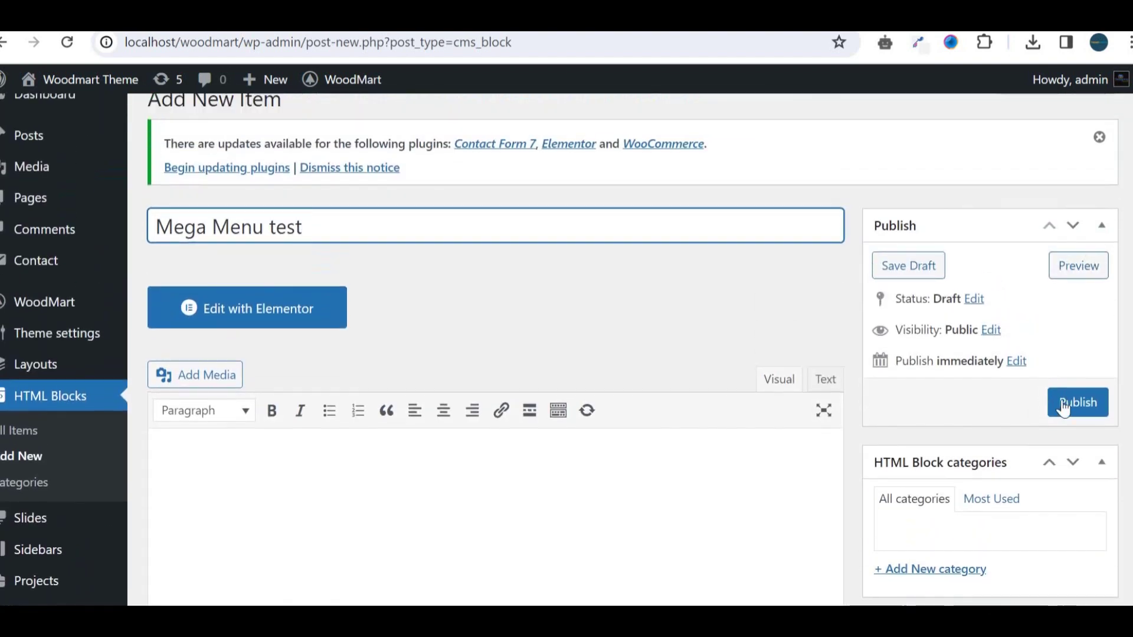
click(1077, 402)
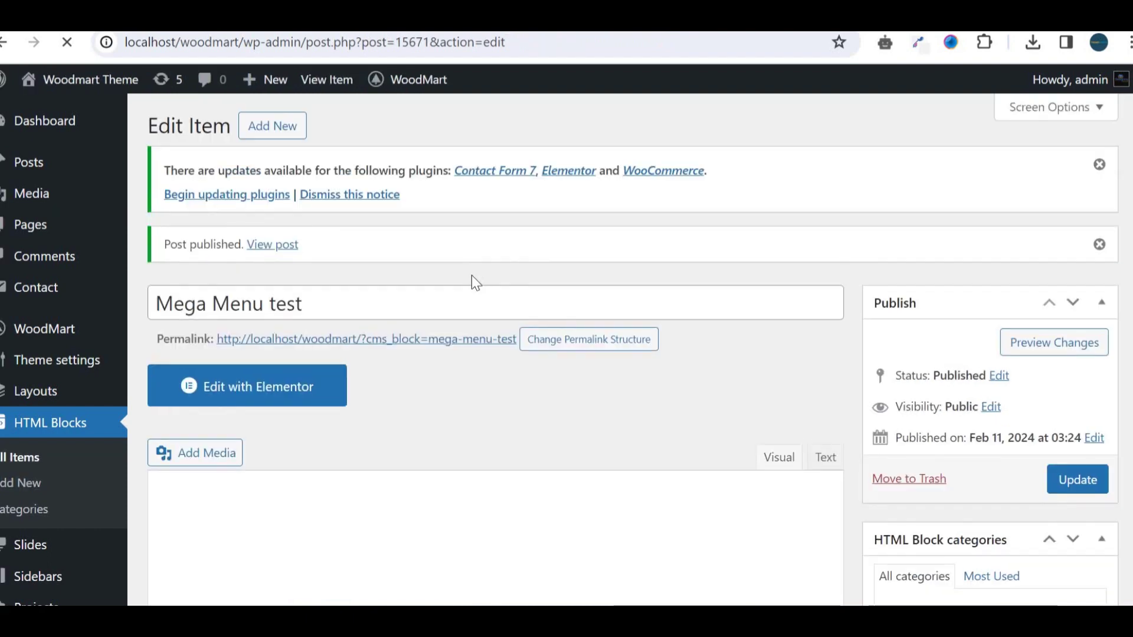
Open the block in Elementor and add a container with four equal columns.
click(267, 387)
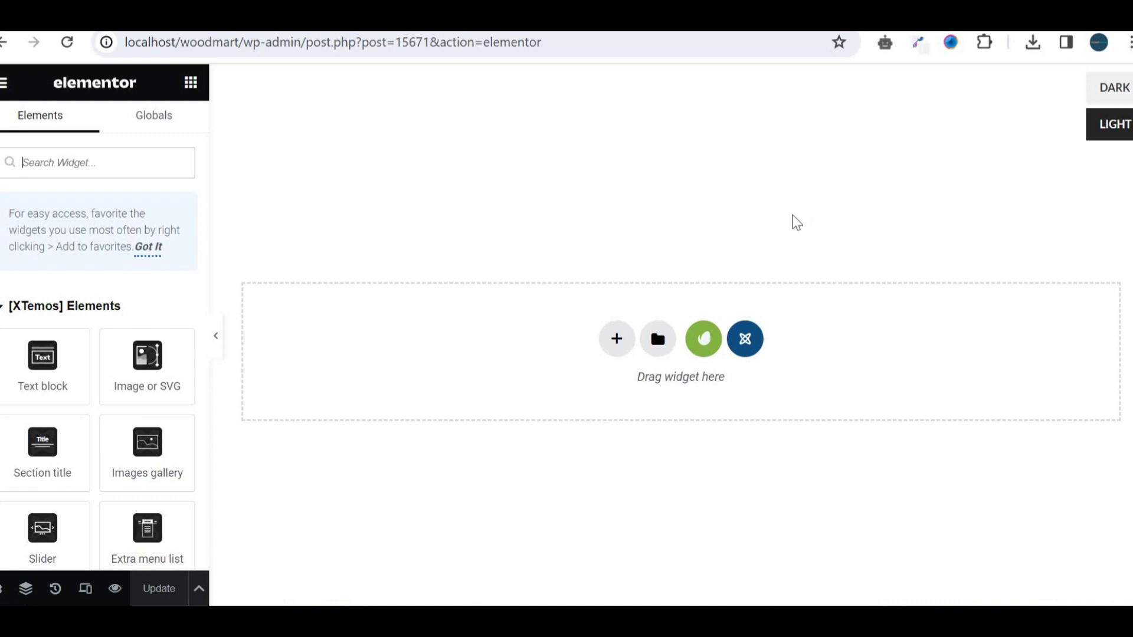
click(617, 340)
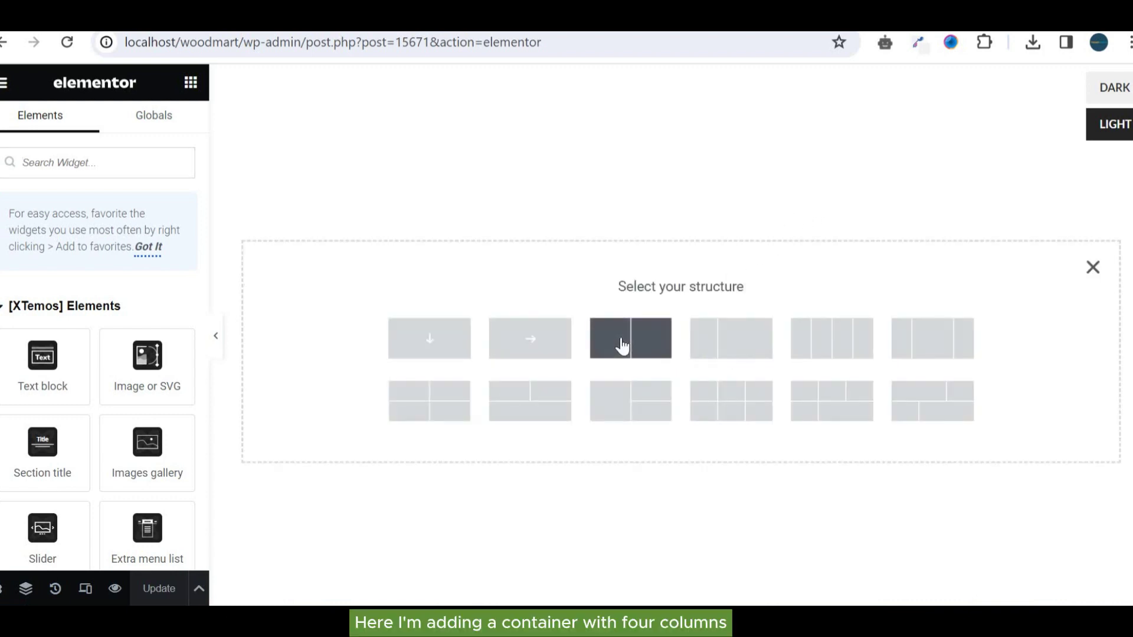
click(834, 341)
mouse_move(567, 253)
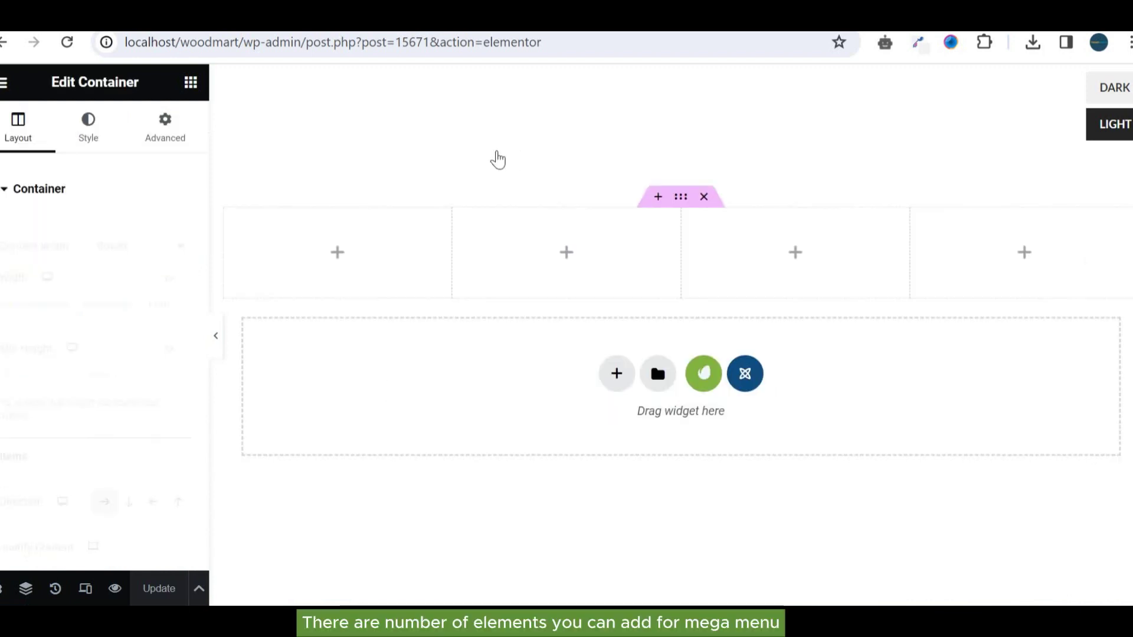
click(498, 159)
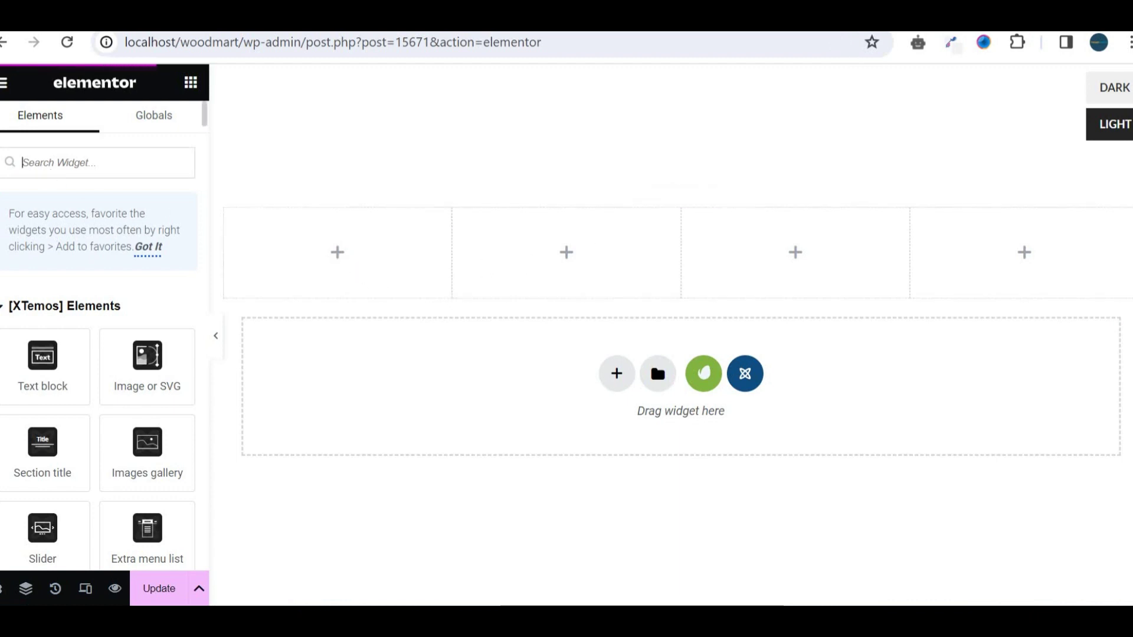
text(extr)
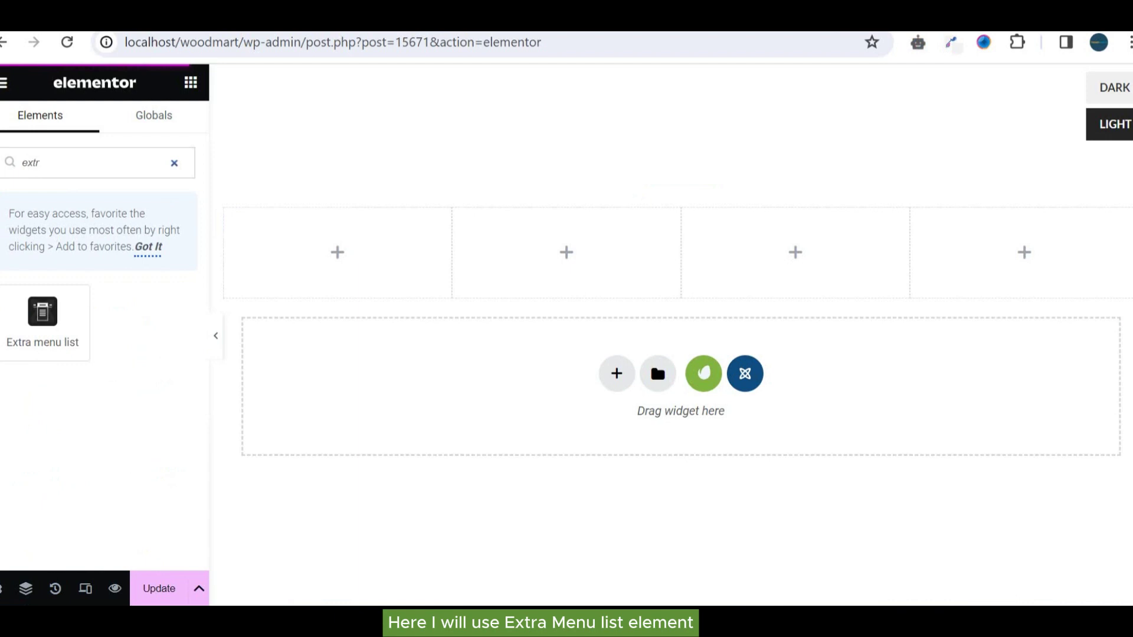
Drop an Extra menu list widget into the first column and widen the canvas slightly.
drag(43, 319, 369, 262)
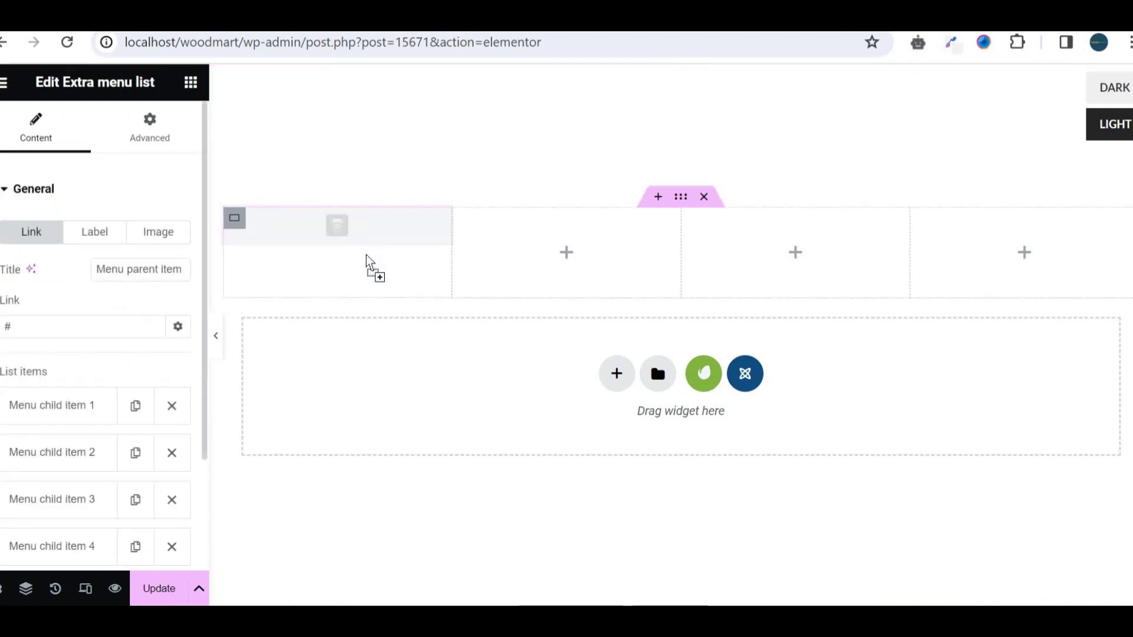
scroll(201, 293, down, 3)
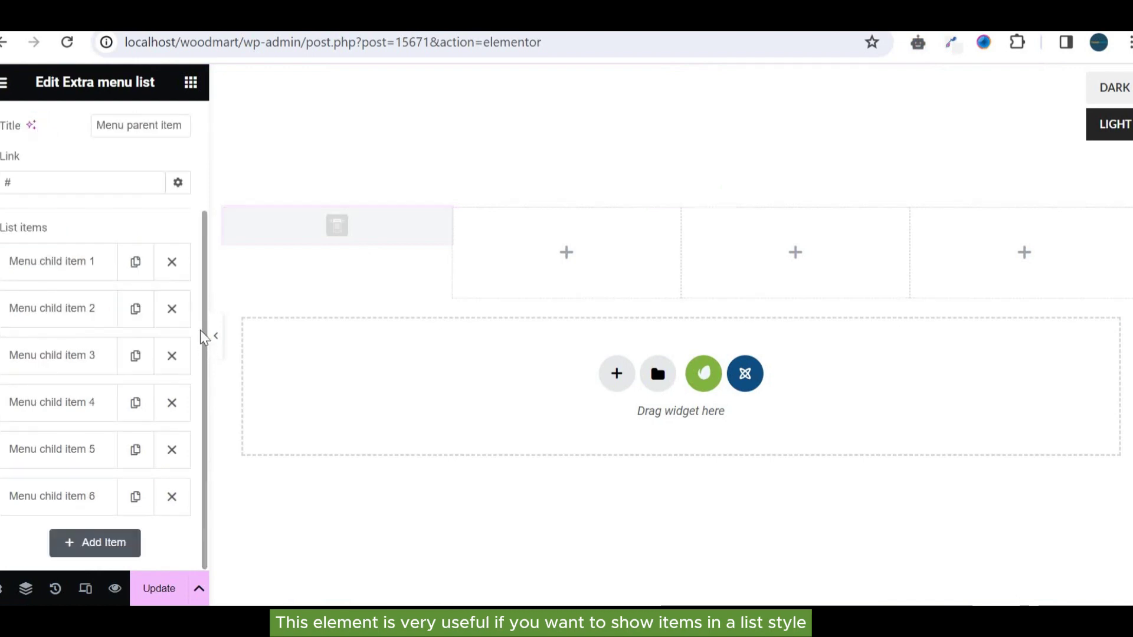
scroll(201, 292, up, 2)
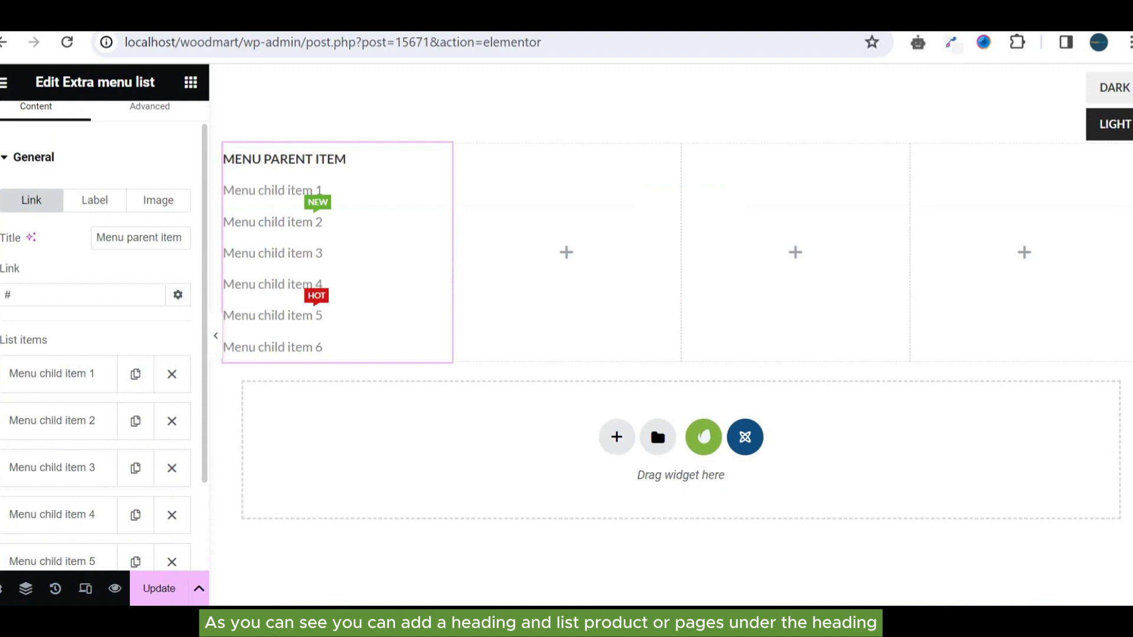
drag(209, 256, 197, 258)
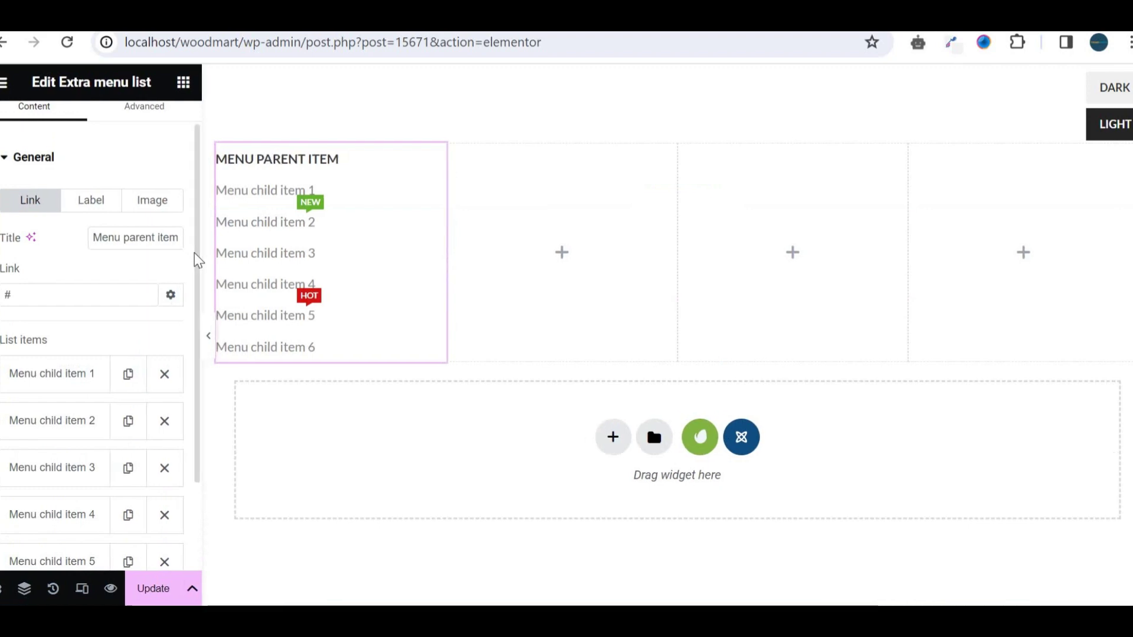
scroll(197, 257, down, 2)
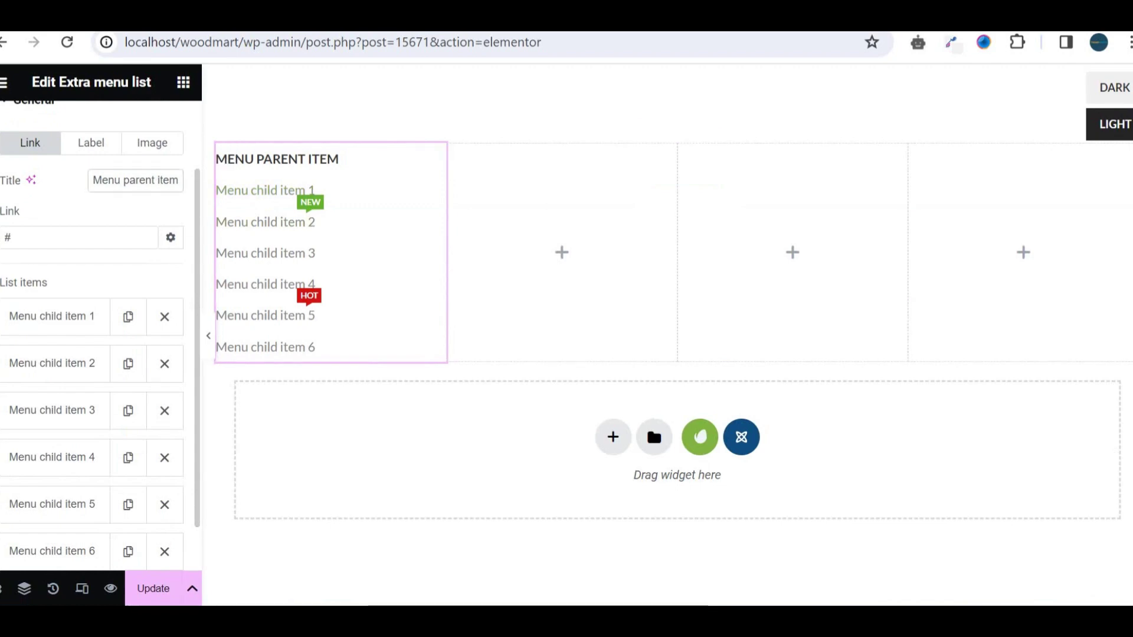
Replace the default list headings, titling the third column 'Accessories'.
key(ctrl+a)
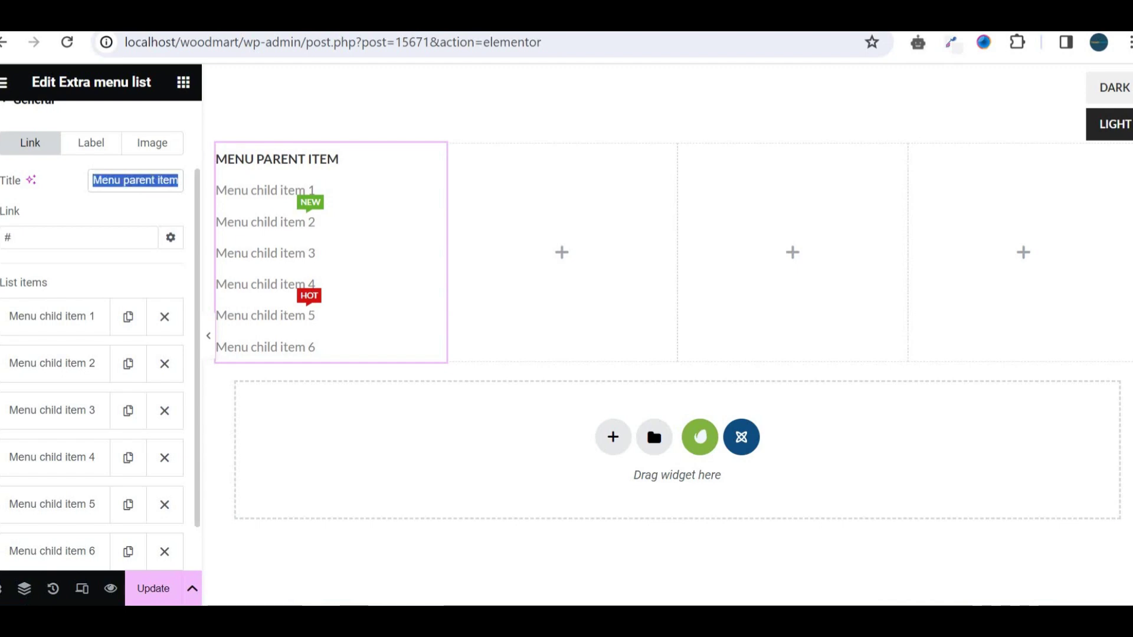
text(Woo)
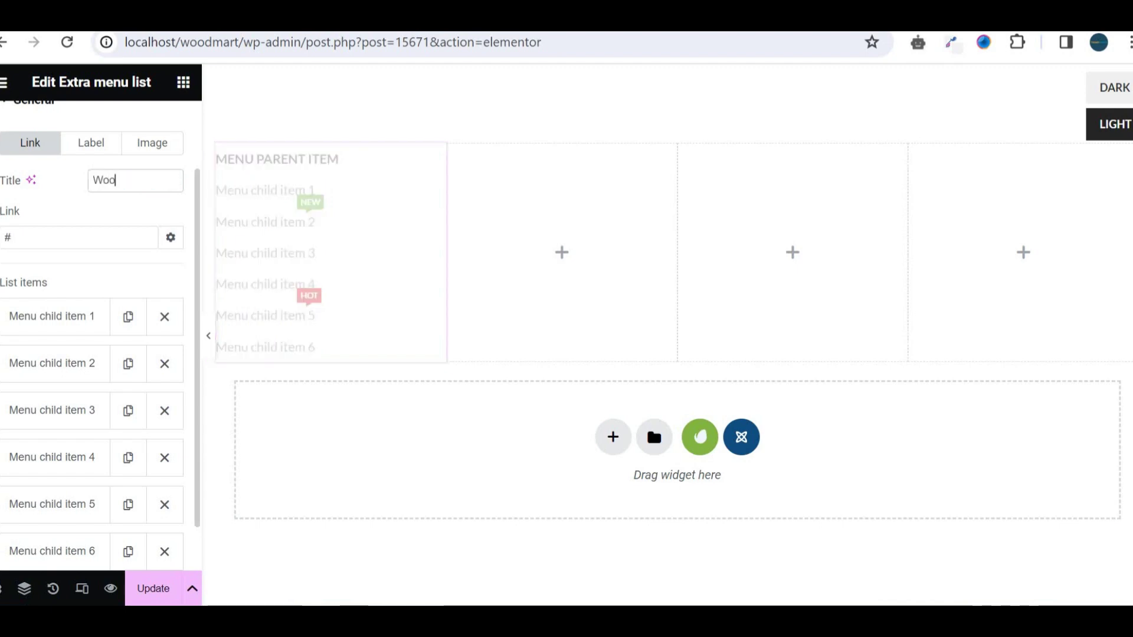
text(ms)
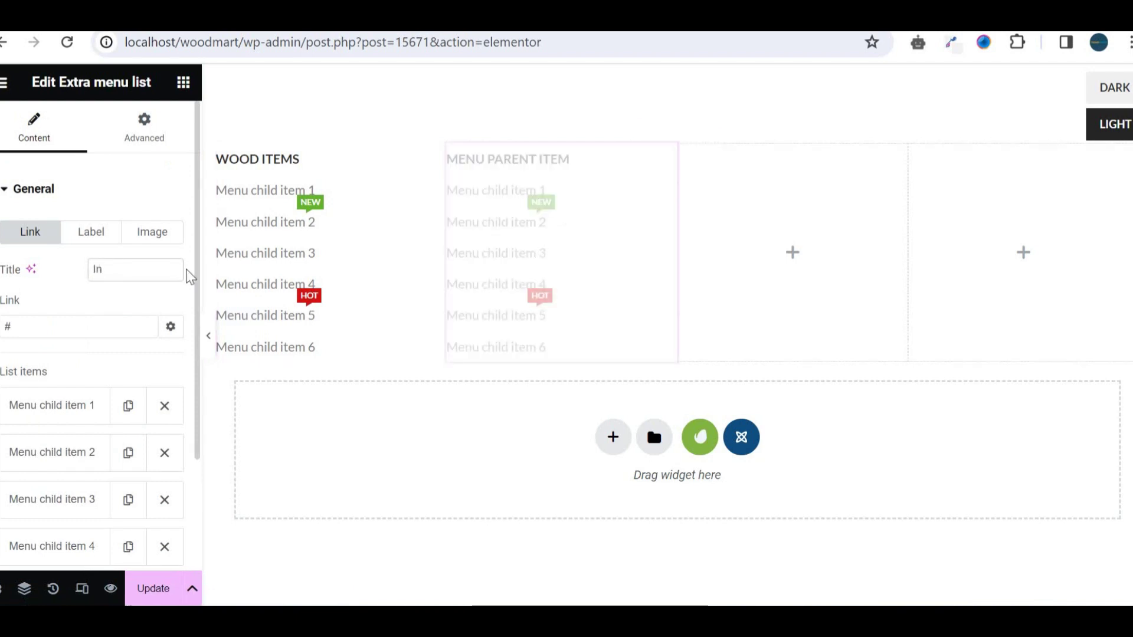
text(teriors)
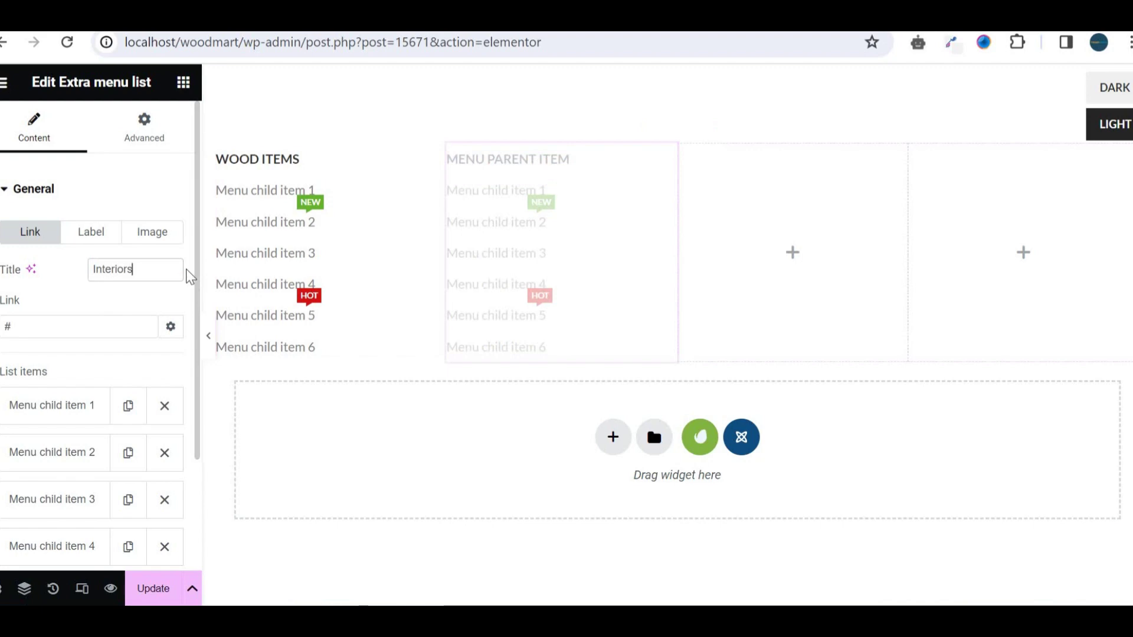
triple_click(133, 269)
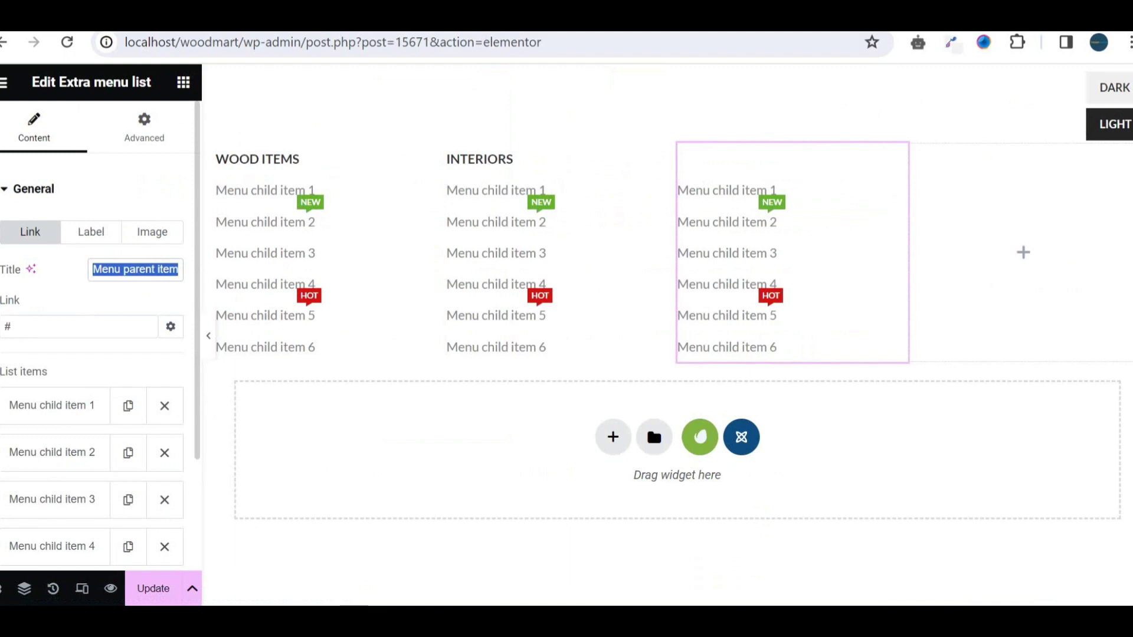
text(Accessories)
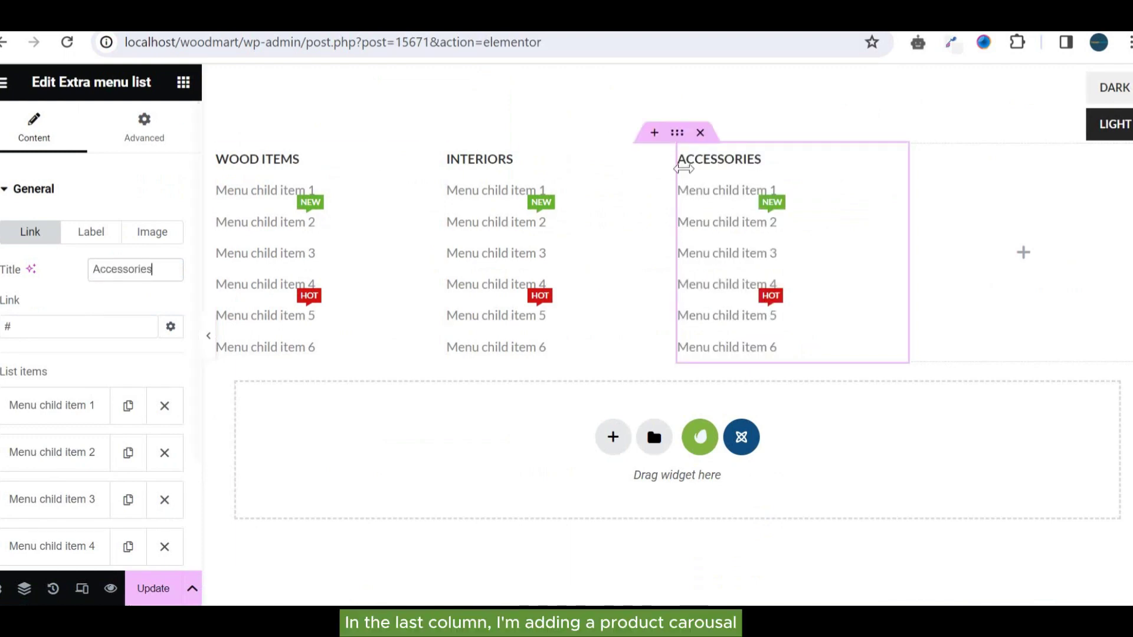
Place a Products carousel widget in the empty fourth column and review its product source.
click(1023, 257)
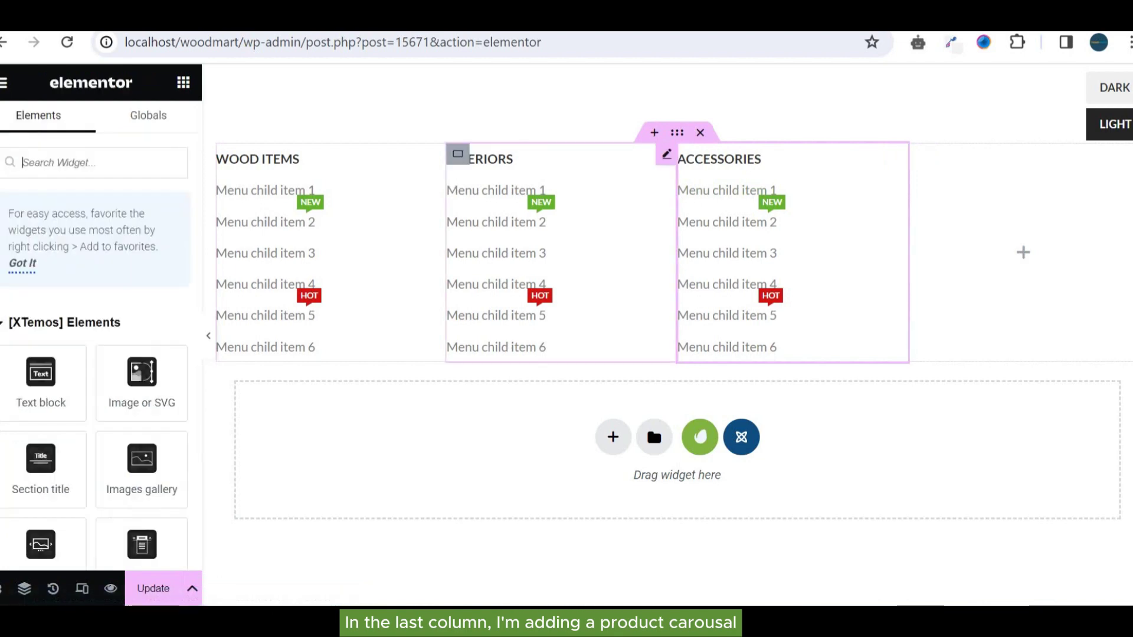
text(prod)
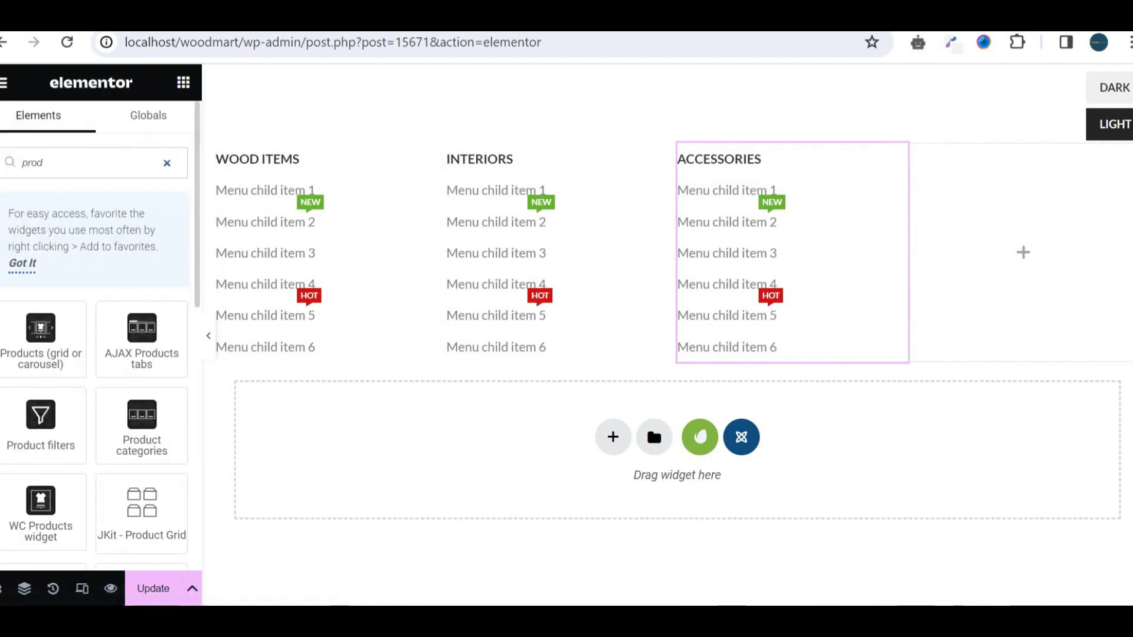
mouse_move(41, 339)
mouse_down()
mouse_move(1129, 142)
mouse_move(1023, 253)
mouse_up()
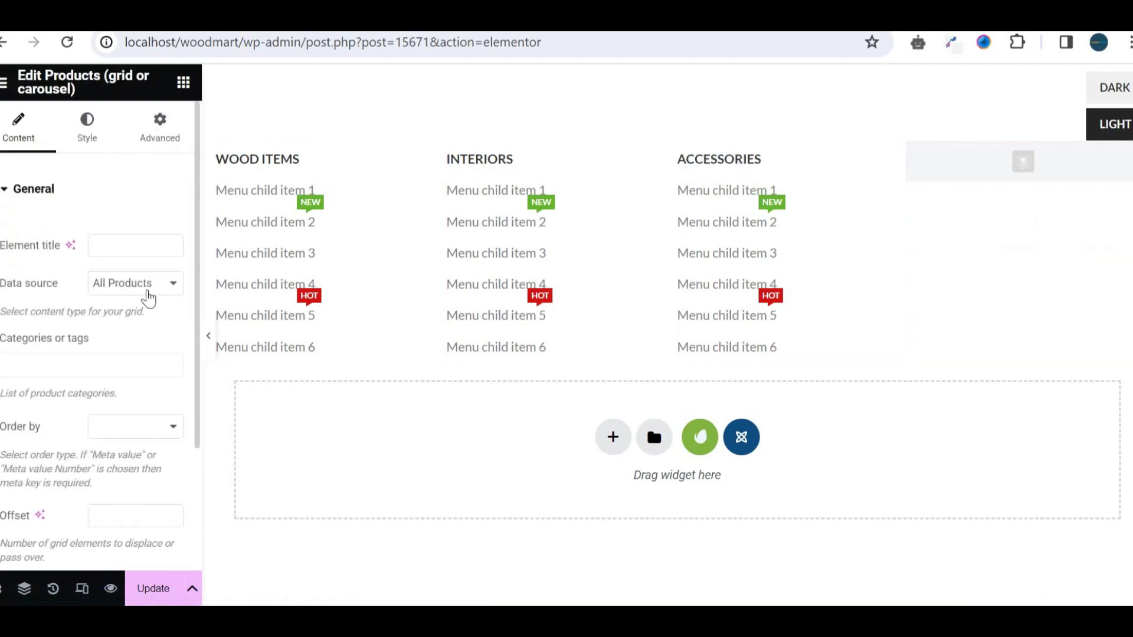
click(149, 285)
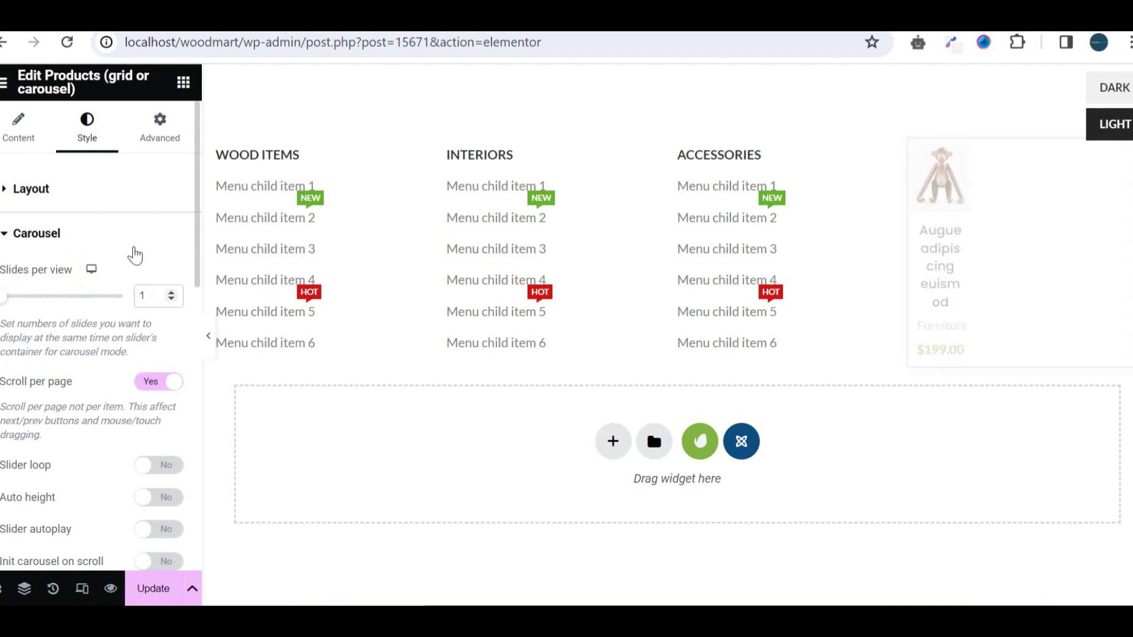
Turn on slider autoplay and slider loop, then update the HTML block.
click(163, 443)
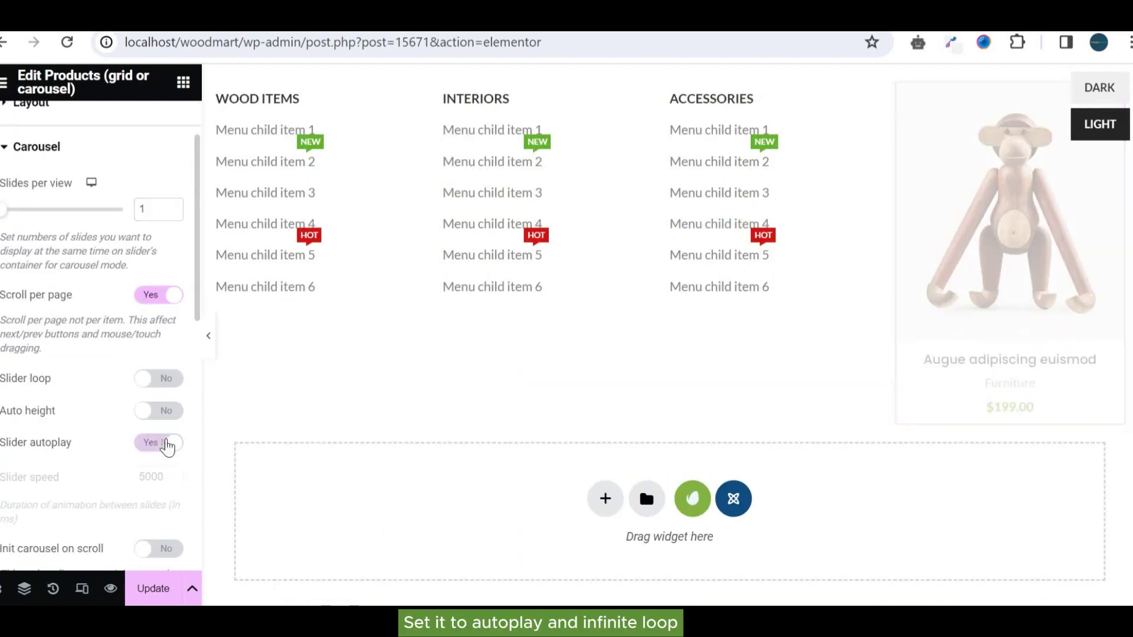
scroll(197, 287, up, 1)
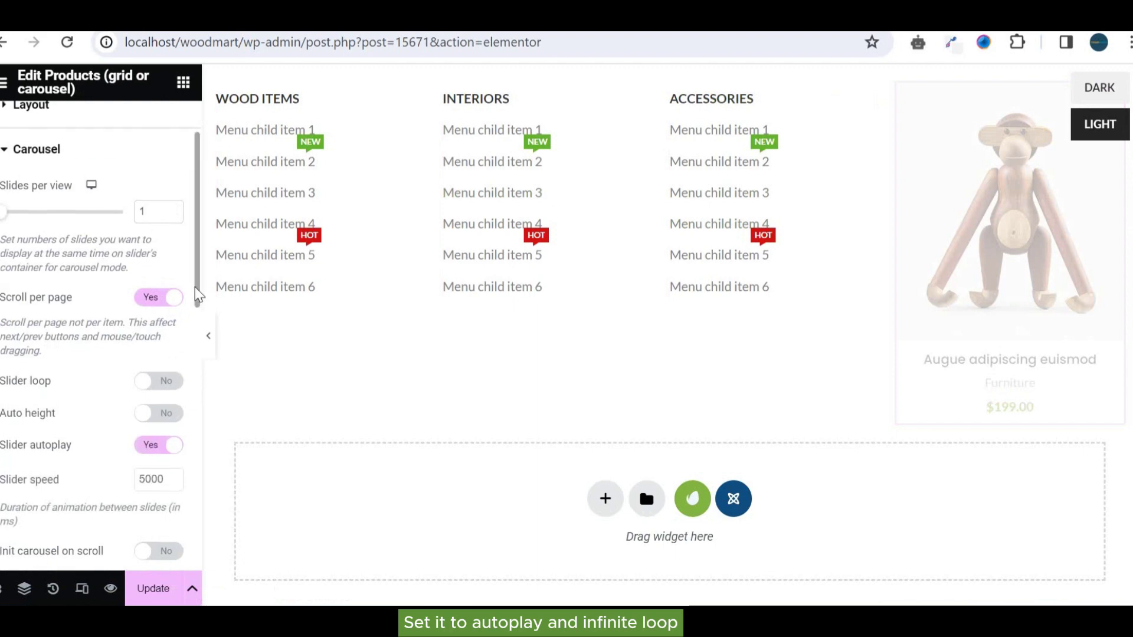
scroll(198, 296, up, 3)
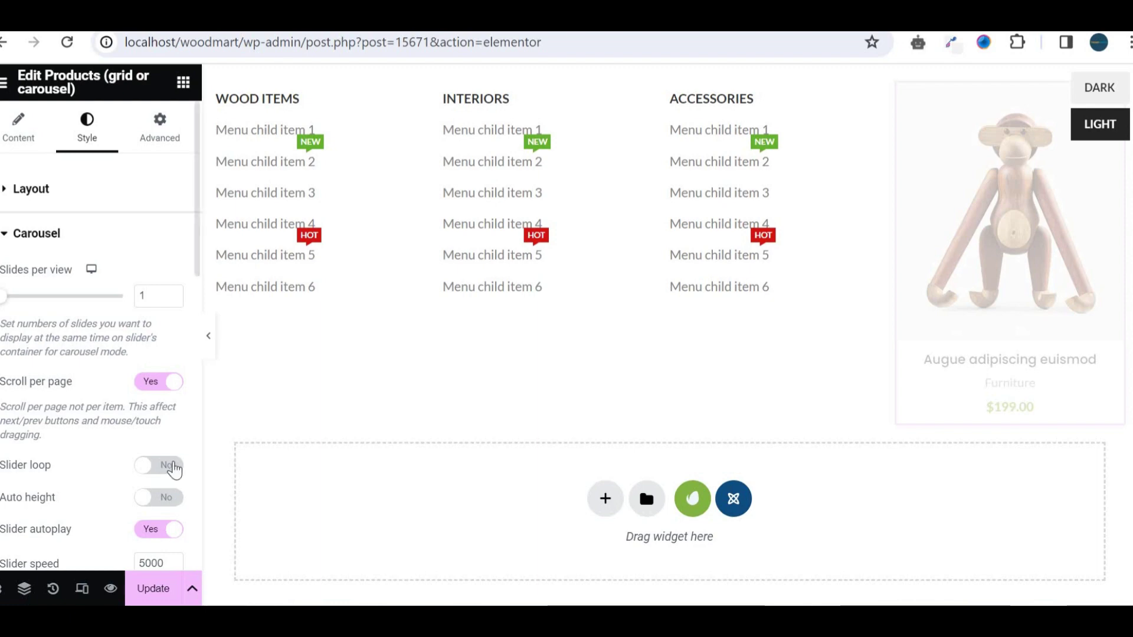
click(164, 465)
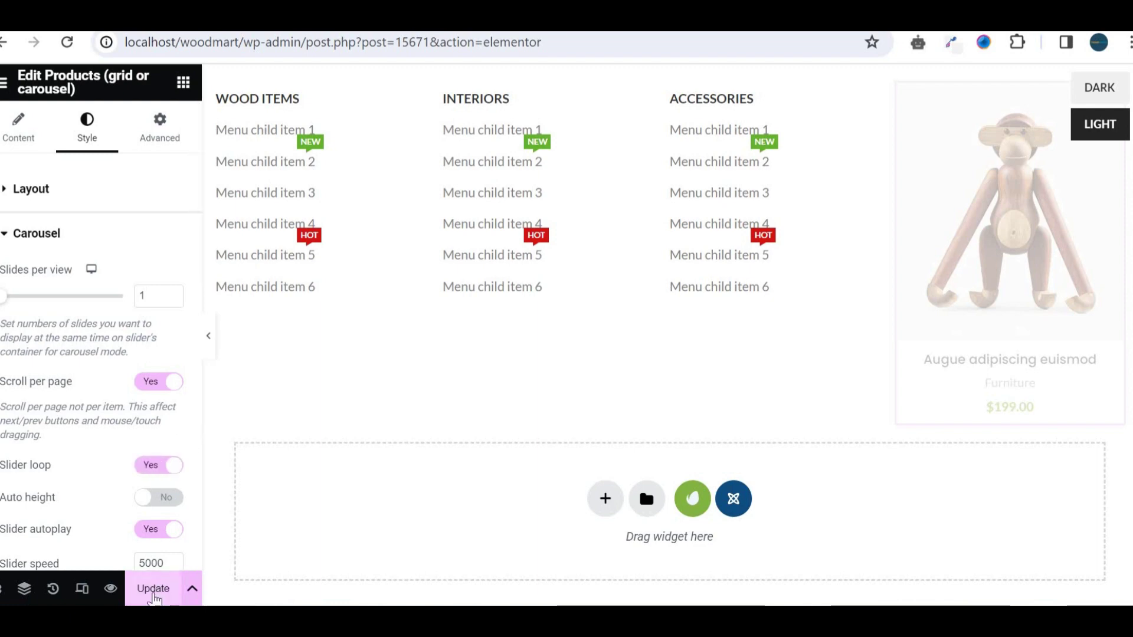
click(153, 587)
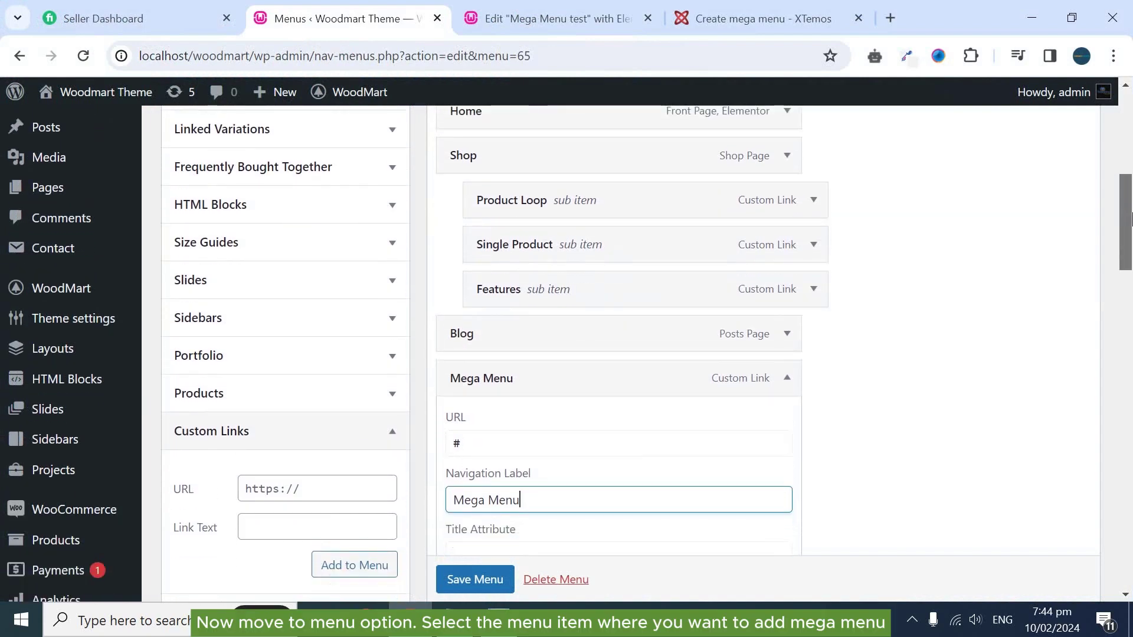
drag(1127, 216, 1128, 306)
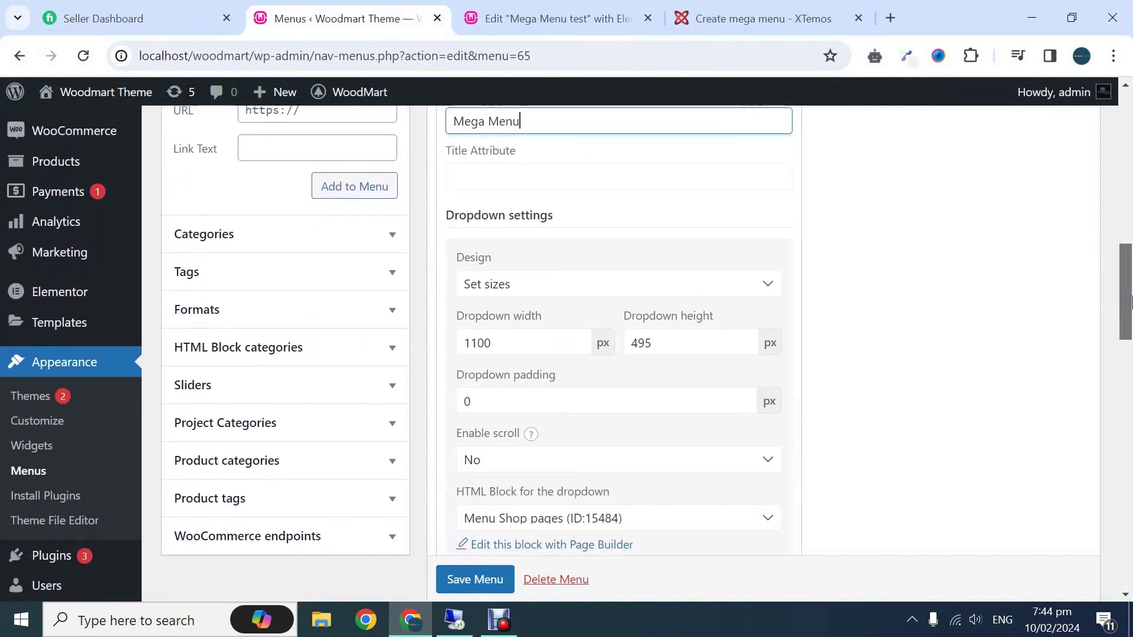
Give the Mega Menu dropdown a Full width design showing the 'Mega Menu test' HTML block.
click(767, 284)
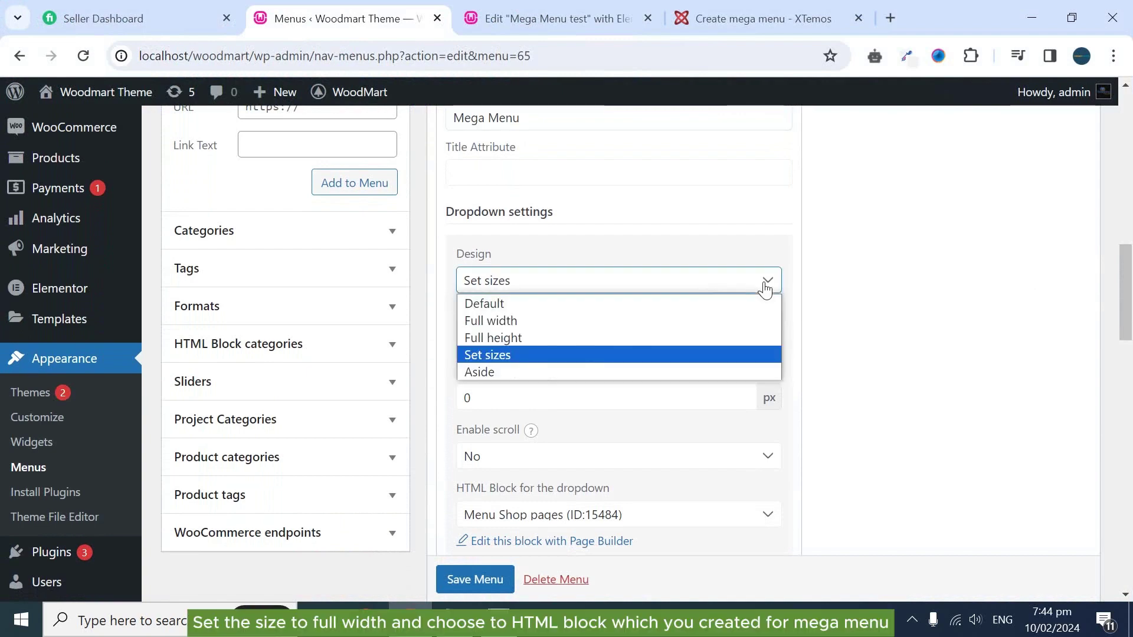
click(627, 320)
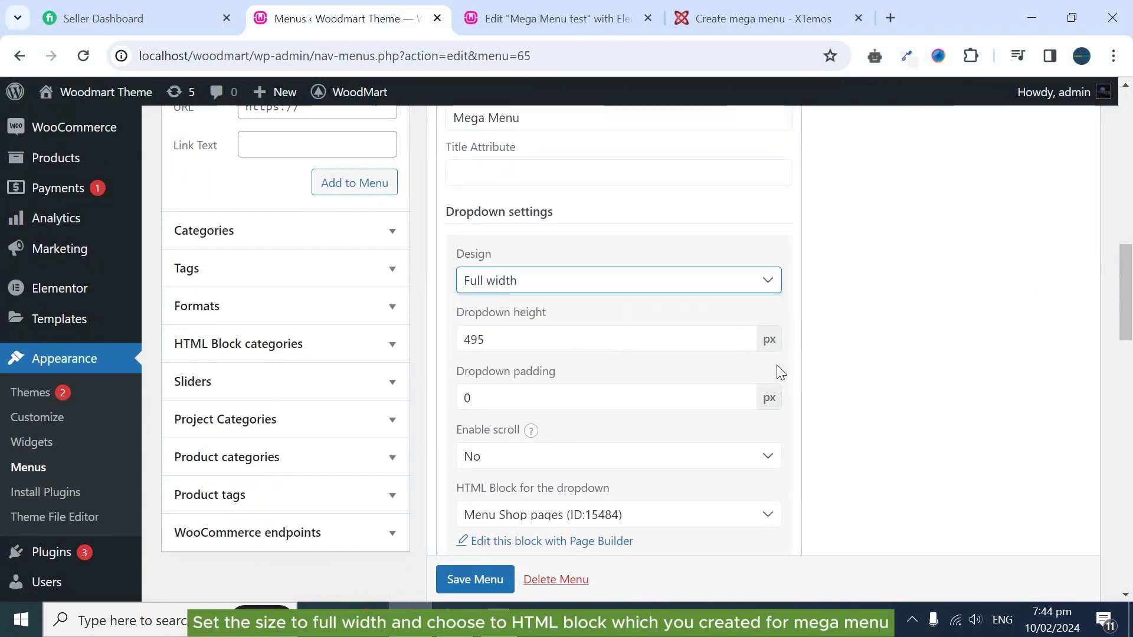
drag(1124, 279, 1125, 317)
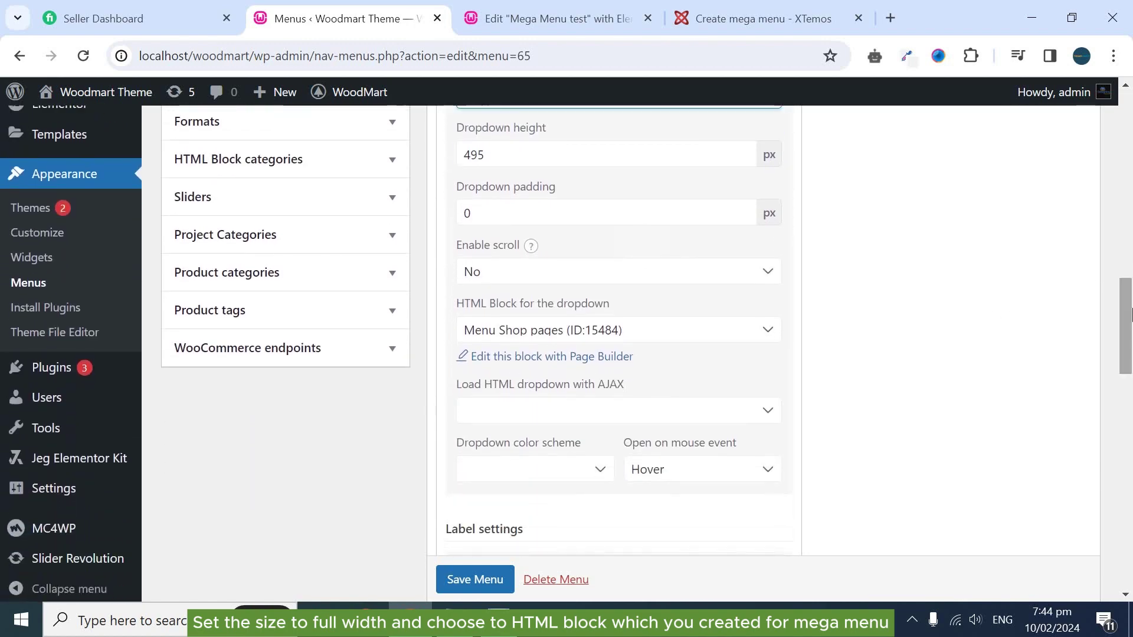
click(752, 334)
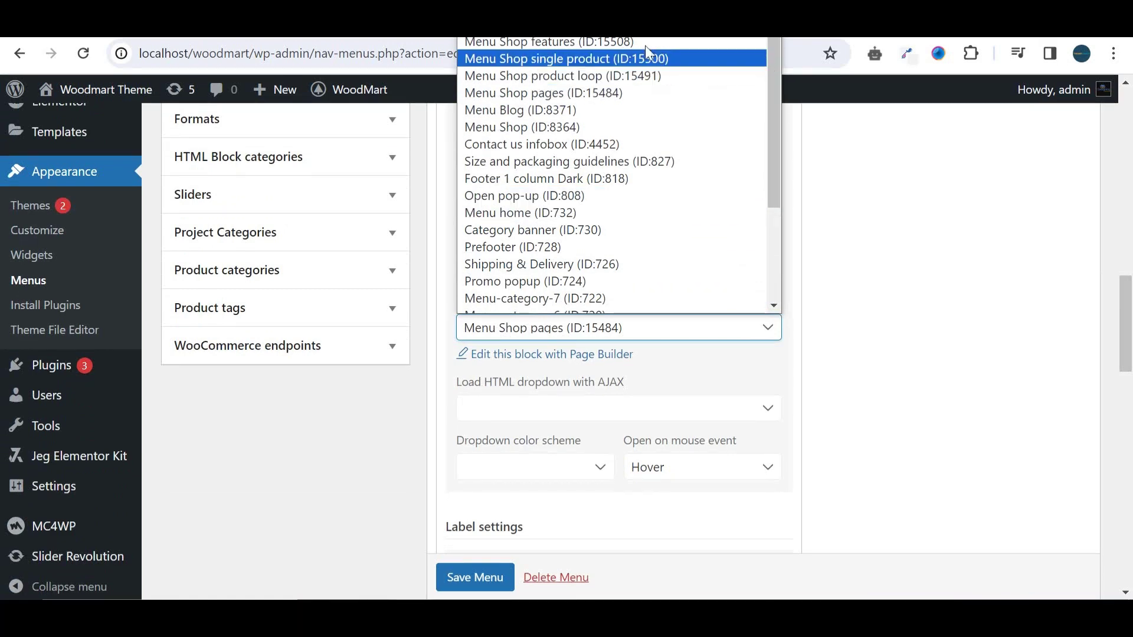
click(549, 39)
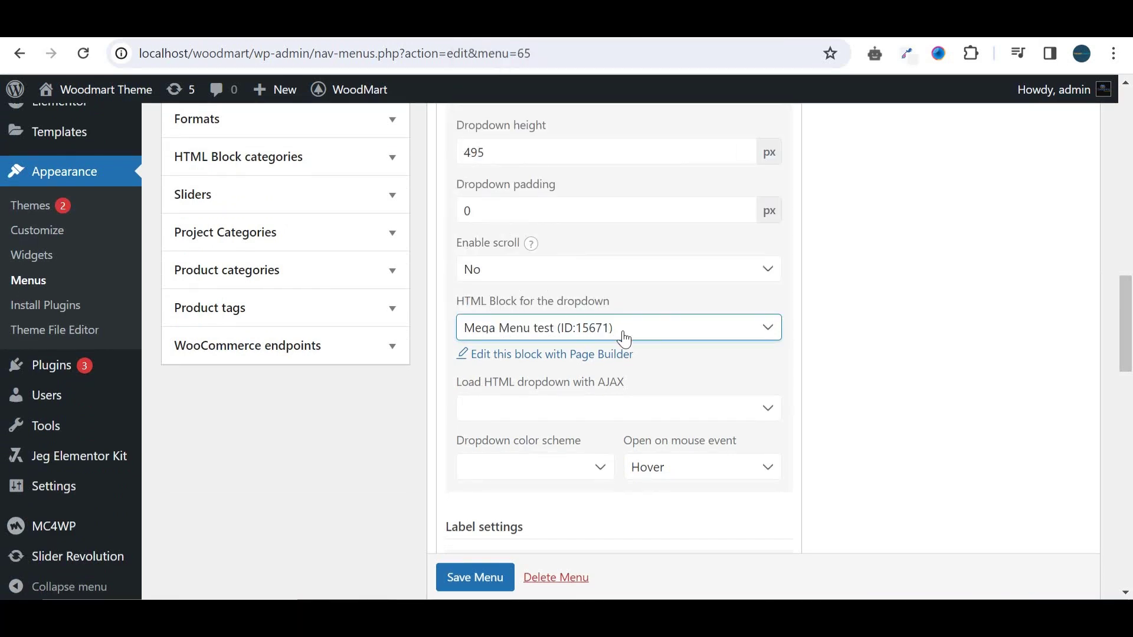
scroll(1053, 363, down, 1)
drag(1125, 320, 1126, 346)
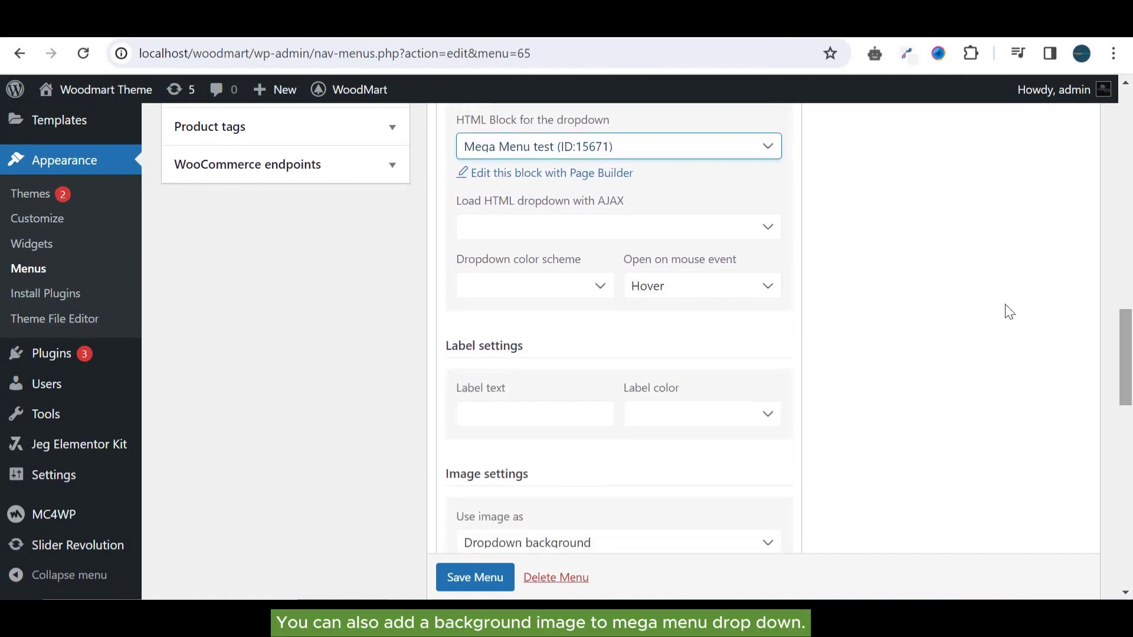
click(702, 228)
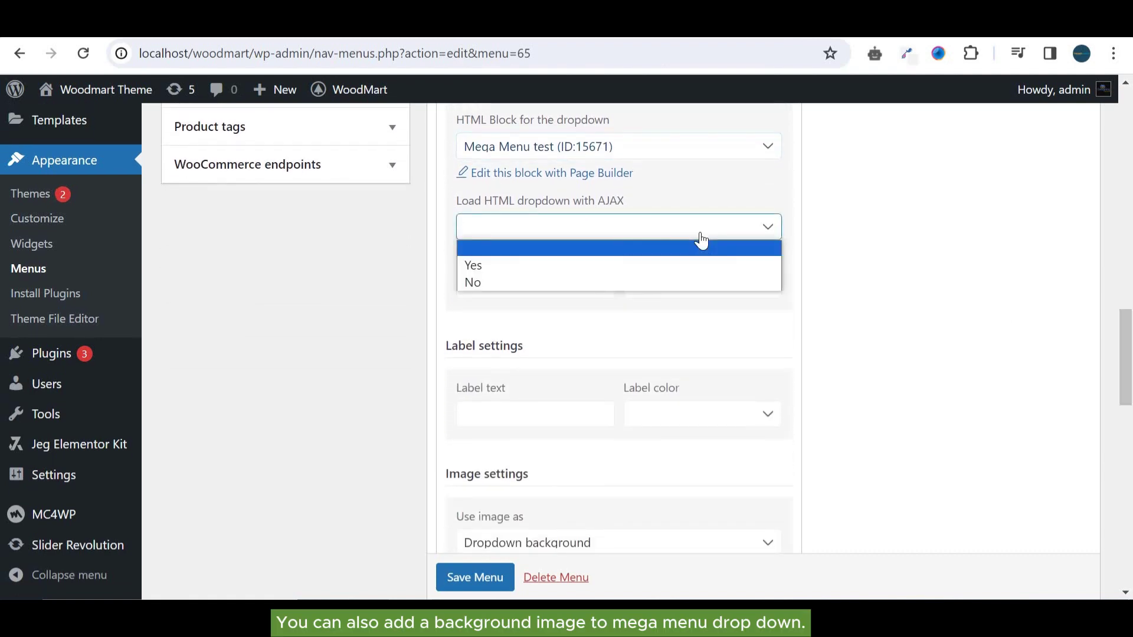
click(862, 238)
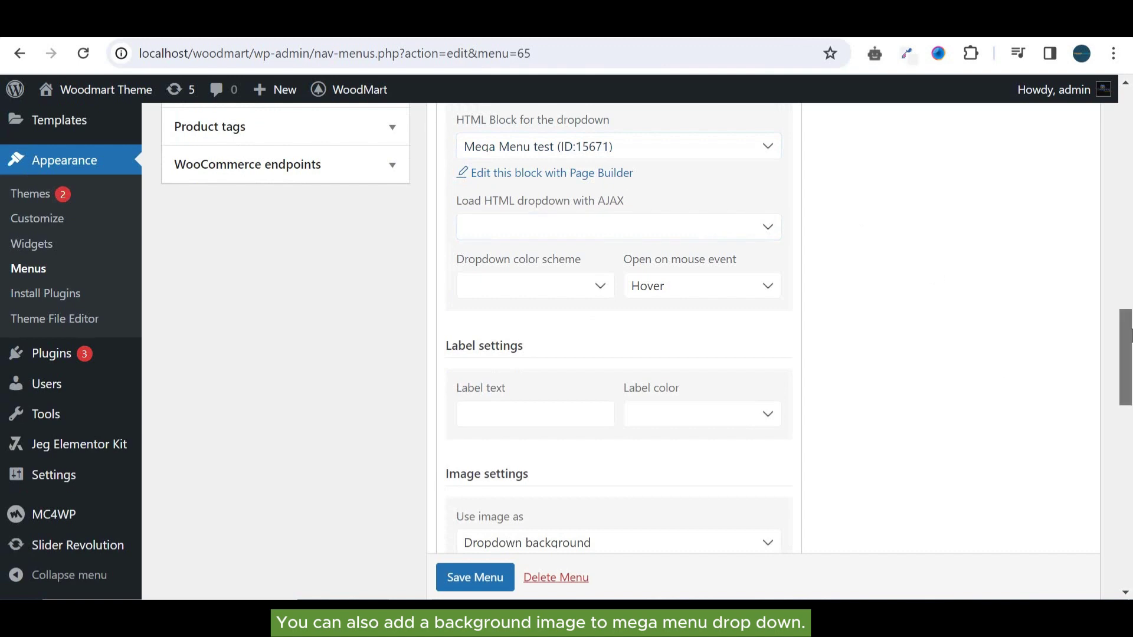
drag(1126, 336, 1125, 388)
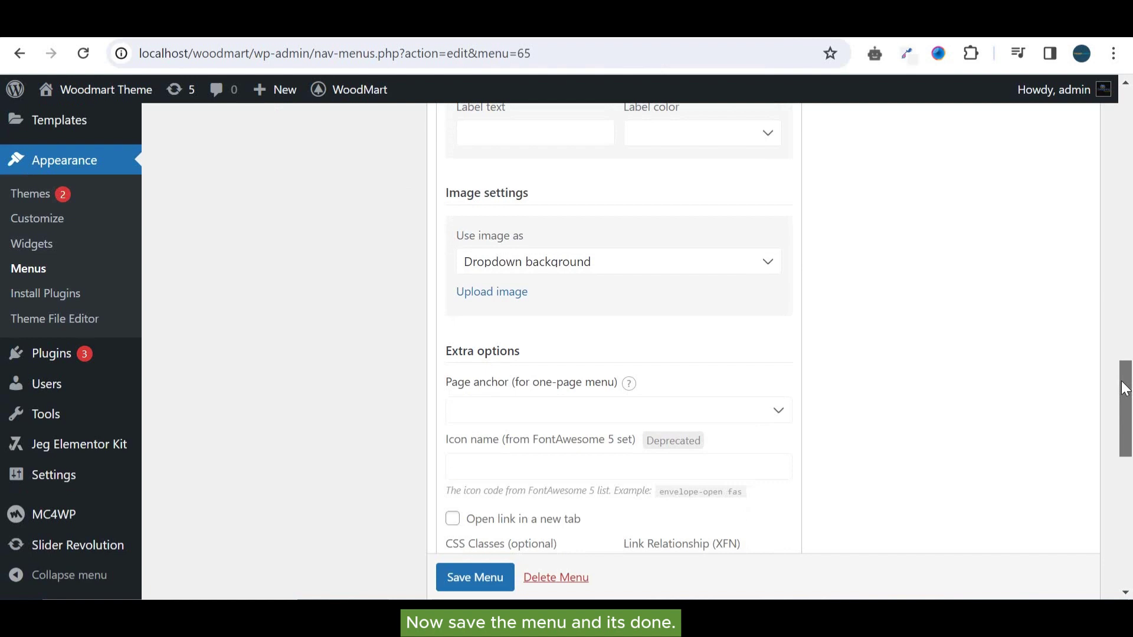
Save the menu with the updated Mega Menu item.
click(770, 262)
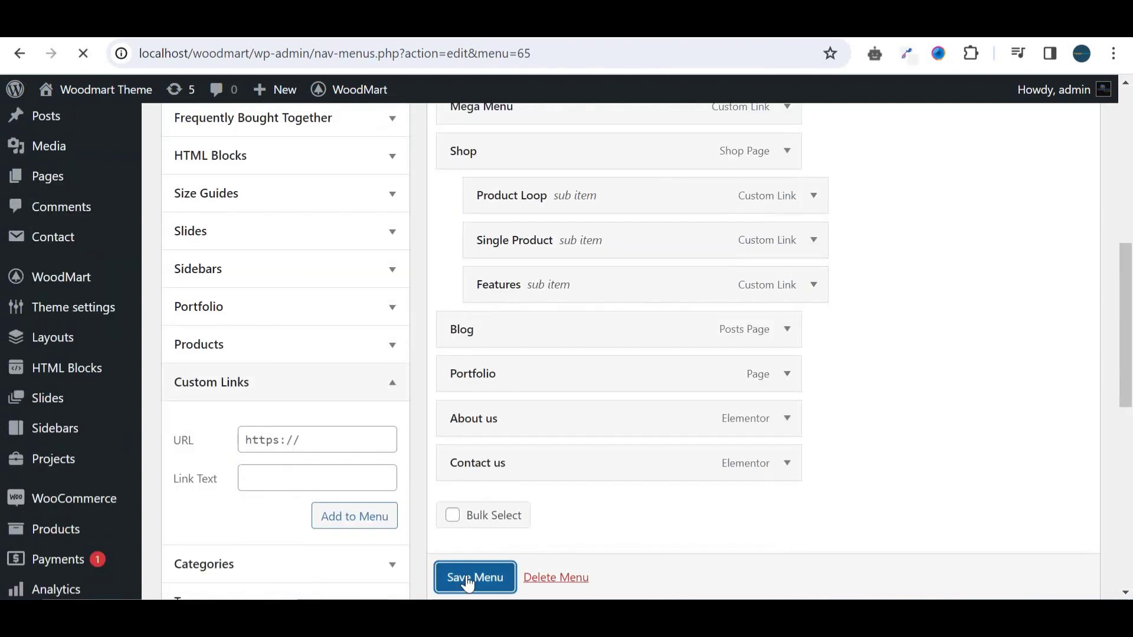